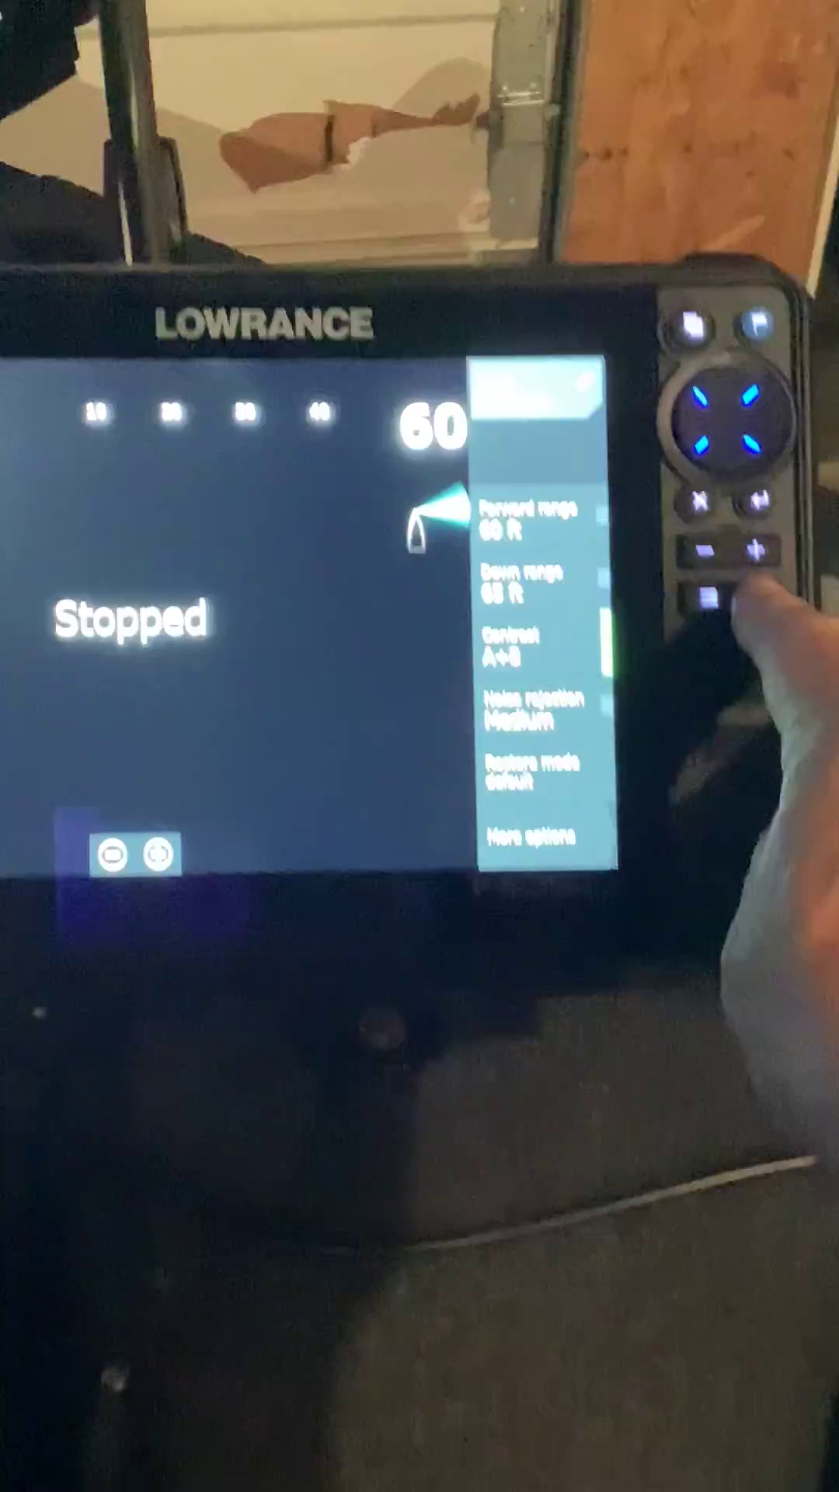
# - Show the Sonar ActiveTarget installation dialog reporting source ActiveTarget 2-67.3.32, Forward mode, fresh water
pyautogui.press('Return')
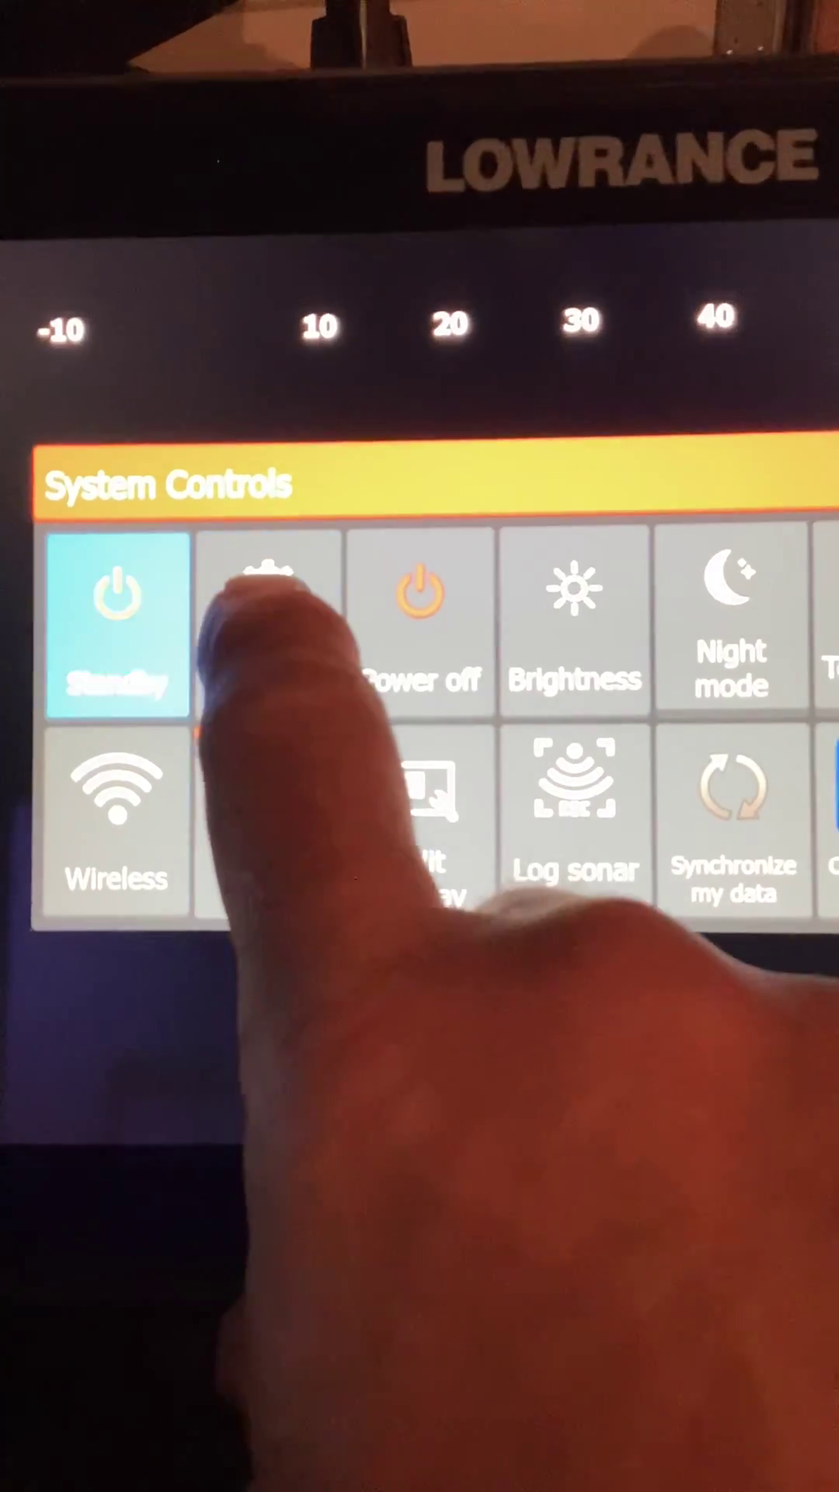
pyautogui.click(266, 601)
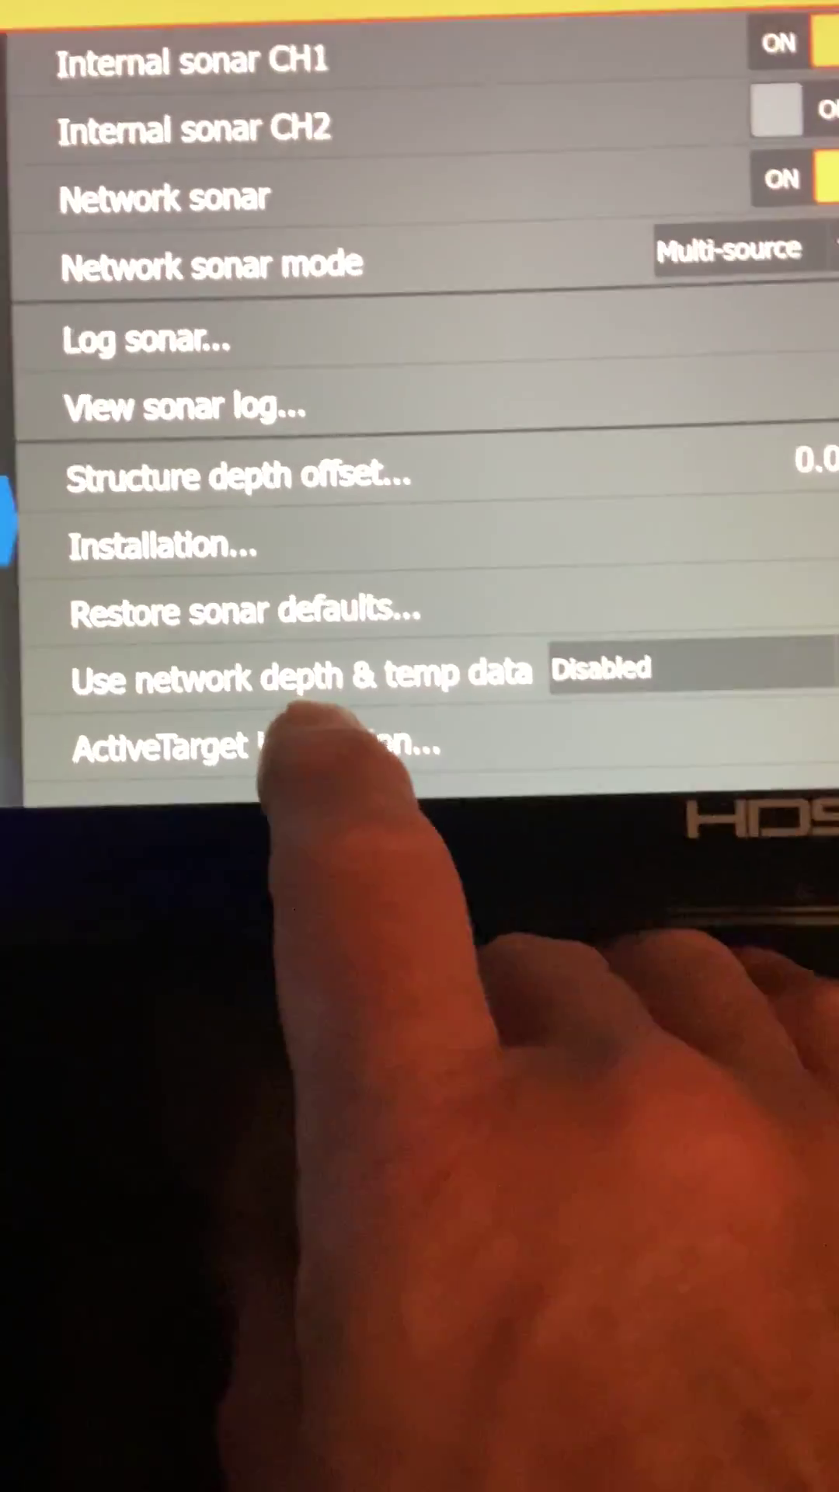
pyautogui.click(297, 726)
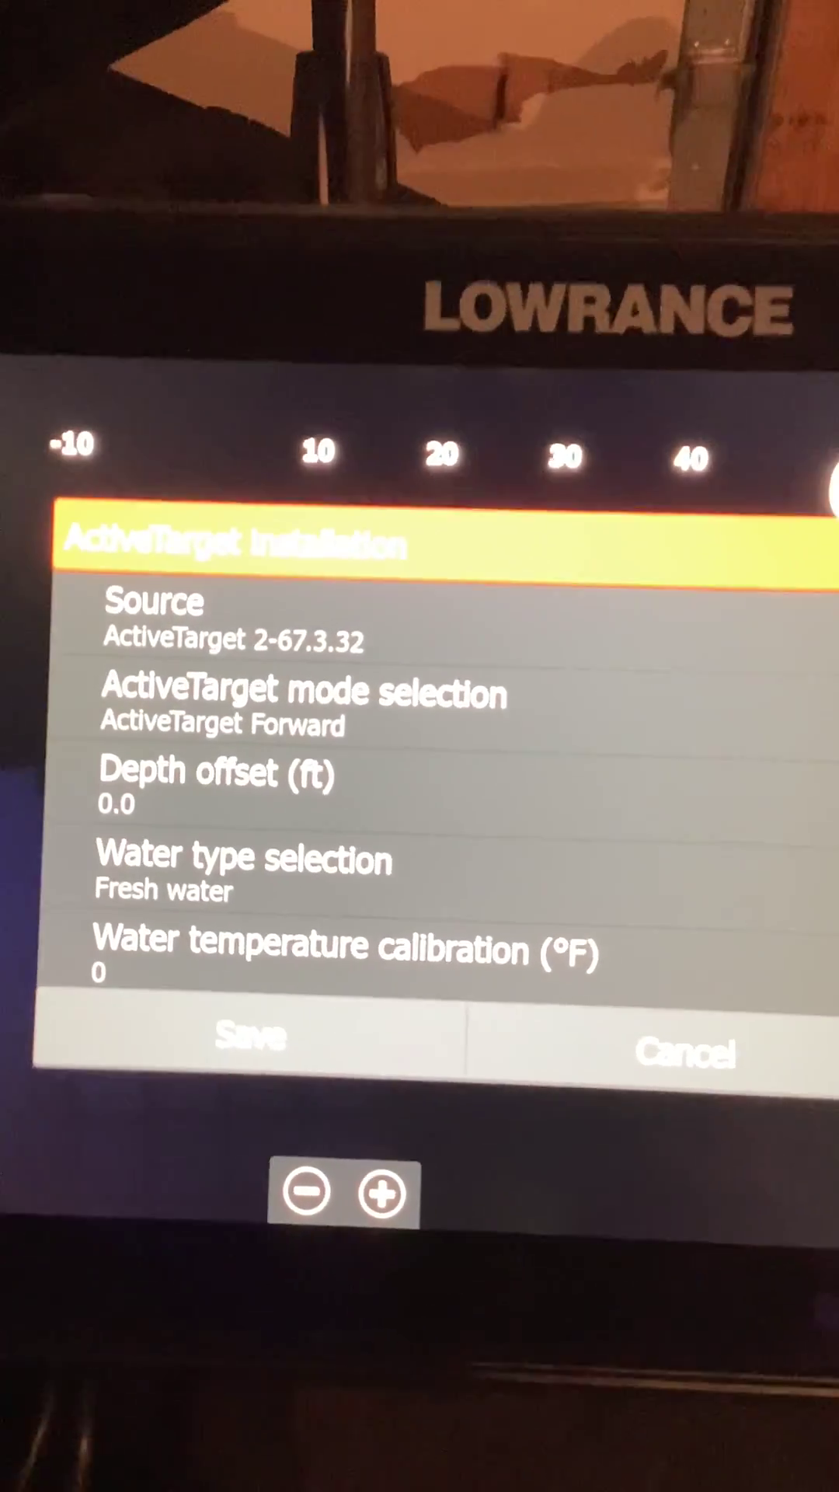
# - Show the System About page listing HDS PRO 10 version 23.3 and application 67.3.32
pyautogui.press('Menu')
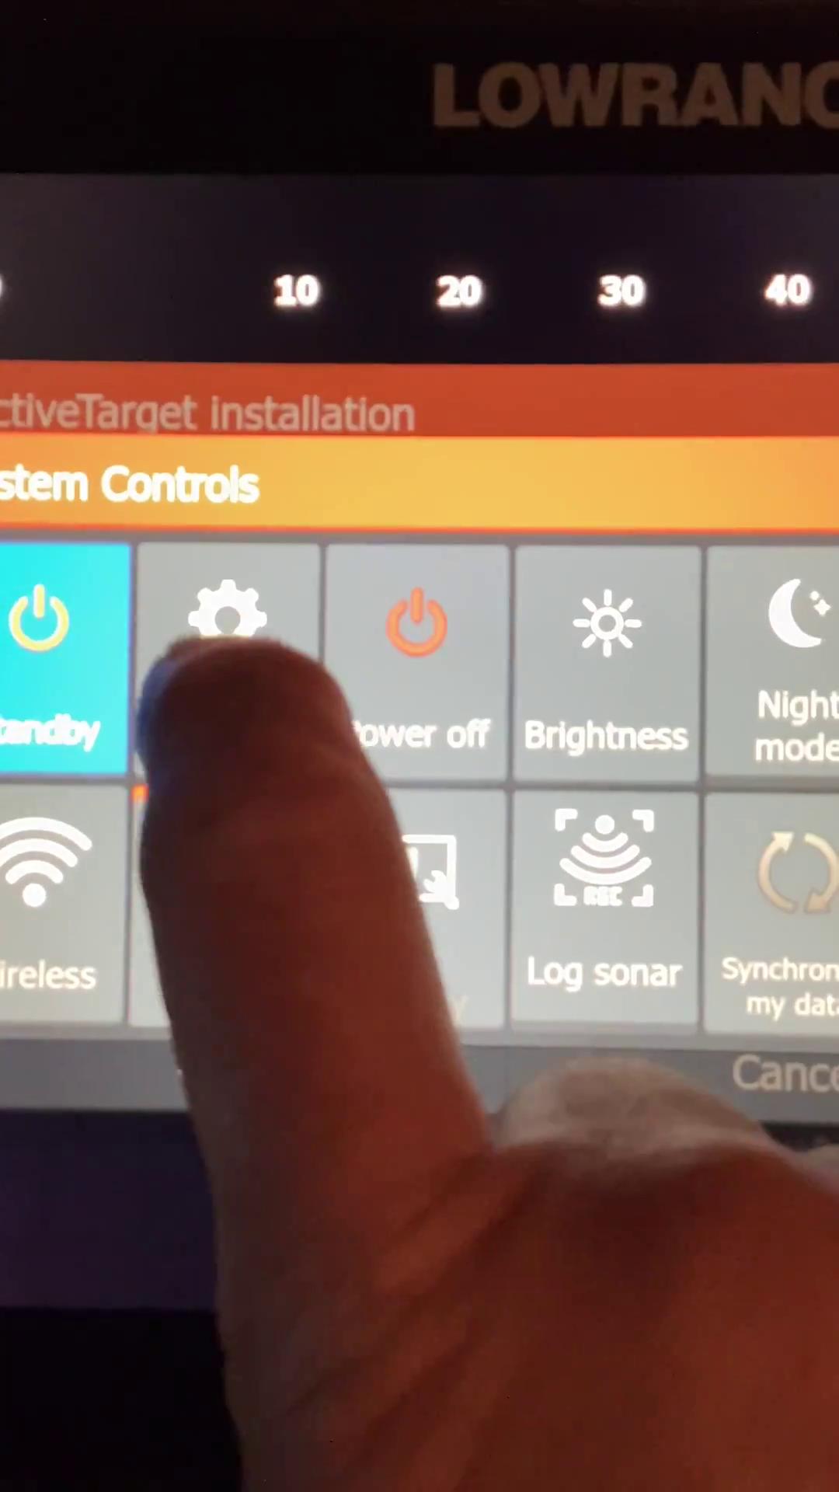
pyautogui.click(216, 851)
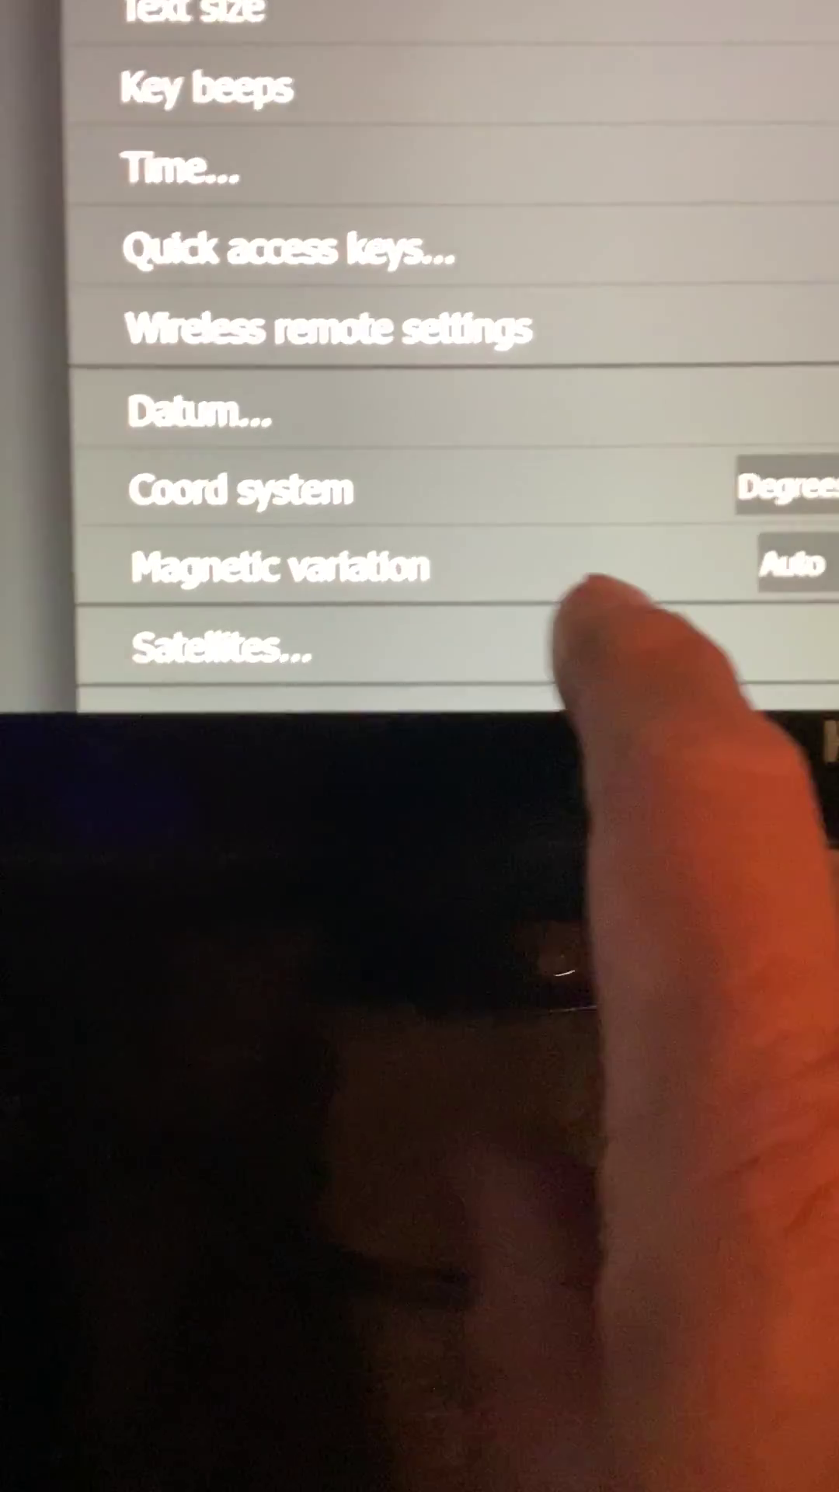
pyautogui.click(584, 659)
pyautogui.moveTo(577, 584); pyautogui.dragTo(577, 257)
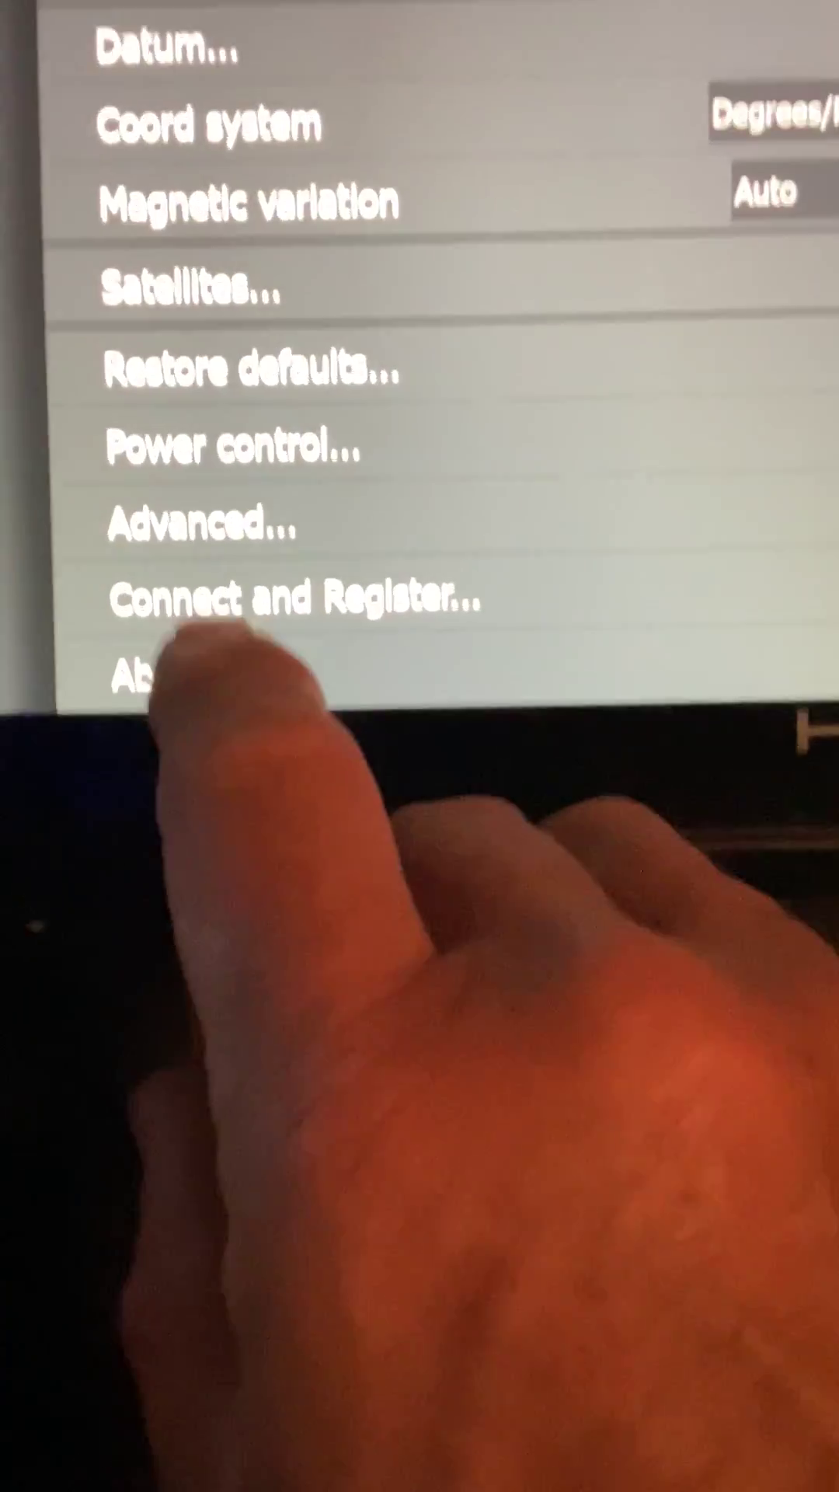
pyautogui.click(256, 775)
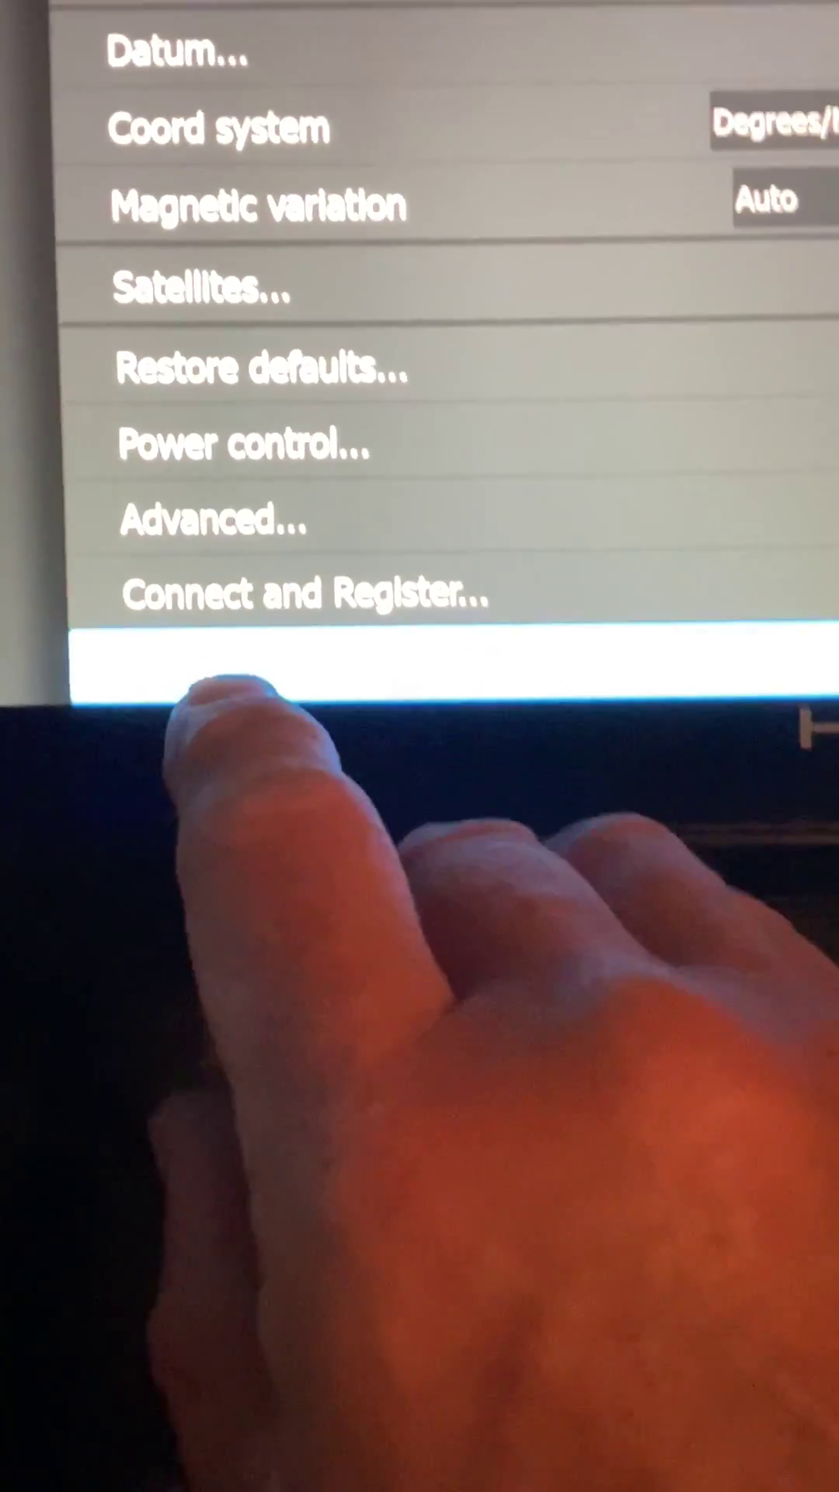